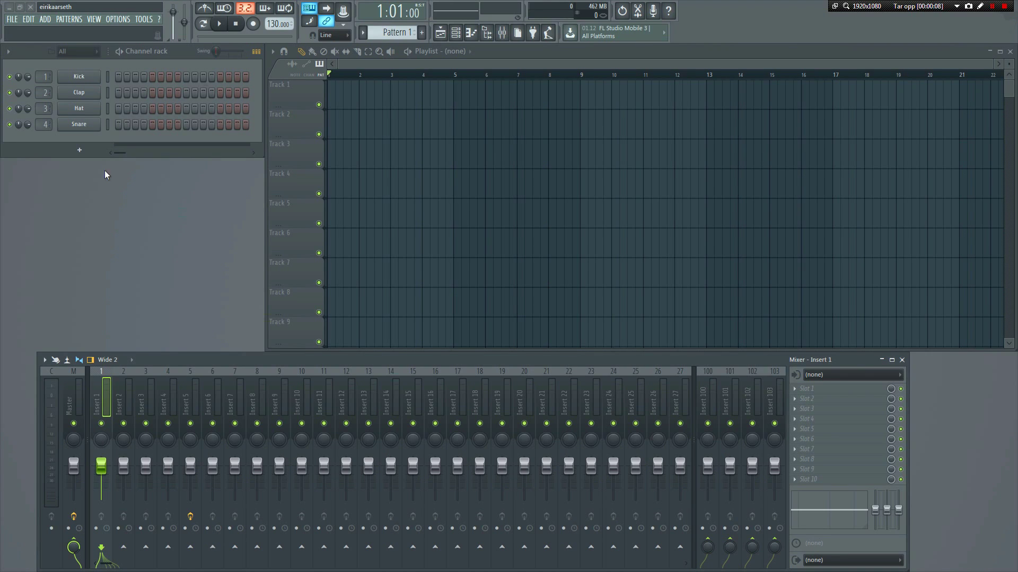
Add a 3x Osc synth as a new channel in the Channel rack
{"action": "left_click", "coordinate": [90, 150]}
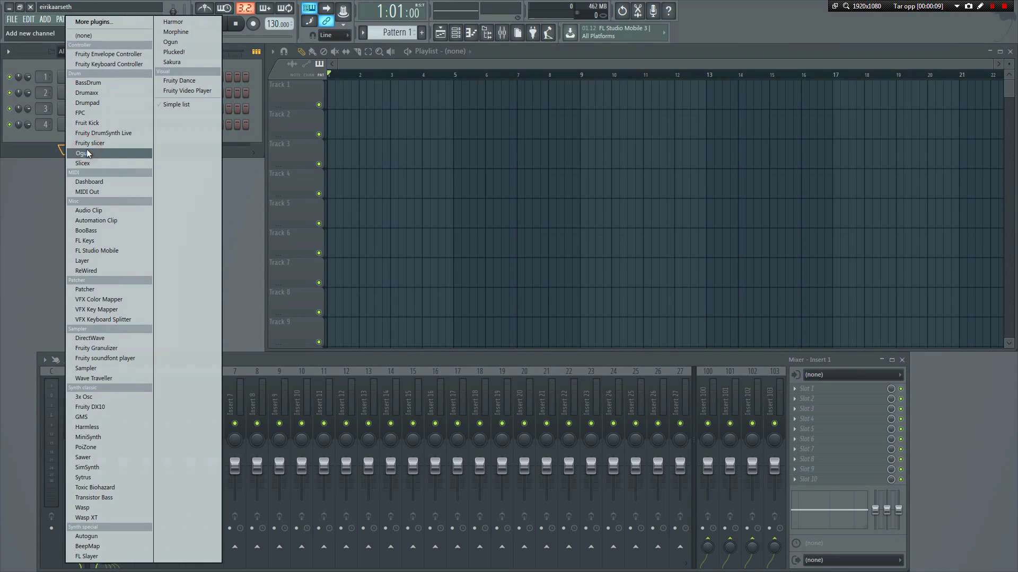
{"action": "left_click", "coordinate": [117, 394]}
{"action": "left_click_drag", "start_coordinate": [204, 186], "coordinate": [361, 165]}
Switch oscillators 1, 2 and 3 to the noise waveform and play a test note
{"action": "left_click", "coordinate": [316, 233]}
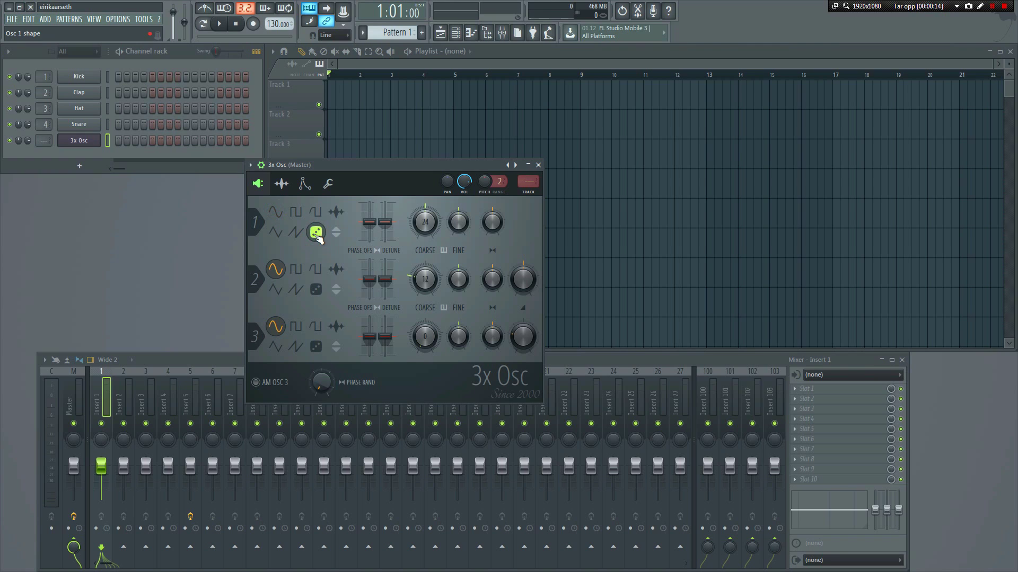
{"action": "left_click", "coordinate": [316, 291]}
{"action": "left_click", "coordinate": [317, 347]}
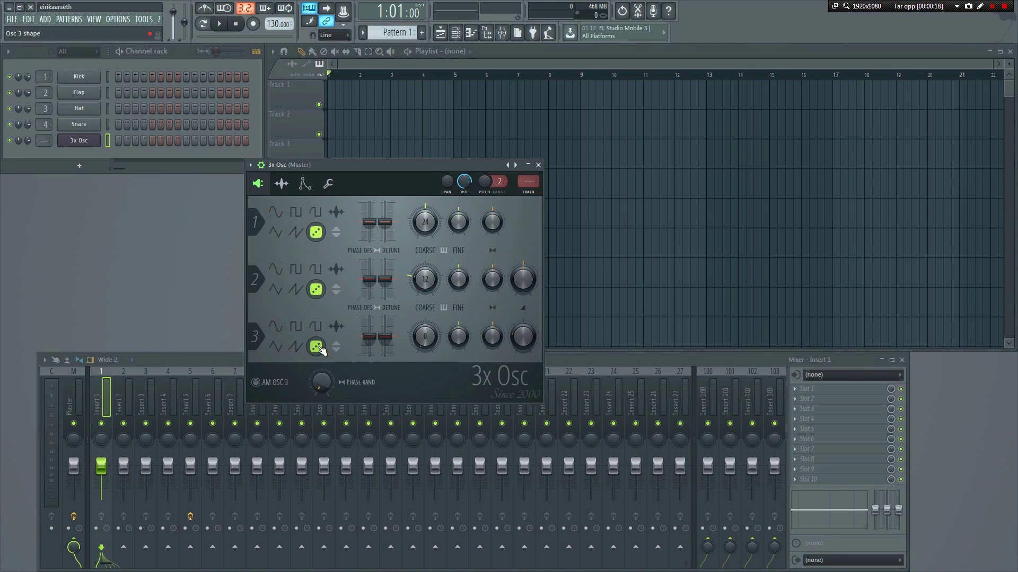
{"action": "key", "text": "z"}
Close the 3x Osc window and rename Pattern 1 to 'sweep up'
{"action": "left_click", "coordinate": [538, 166]}
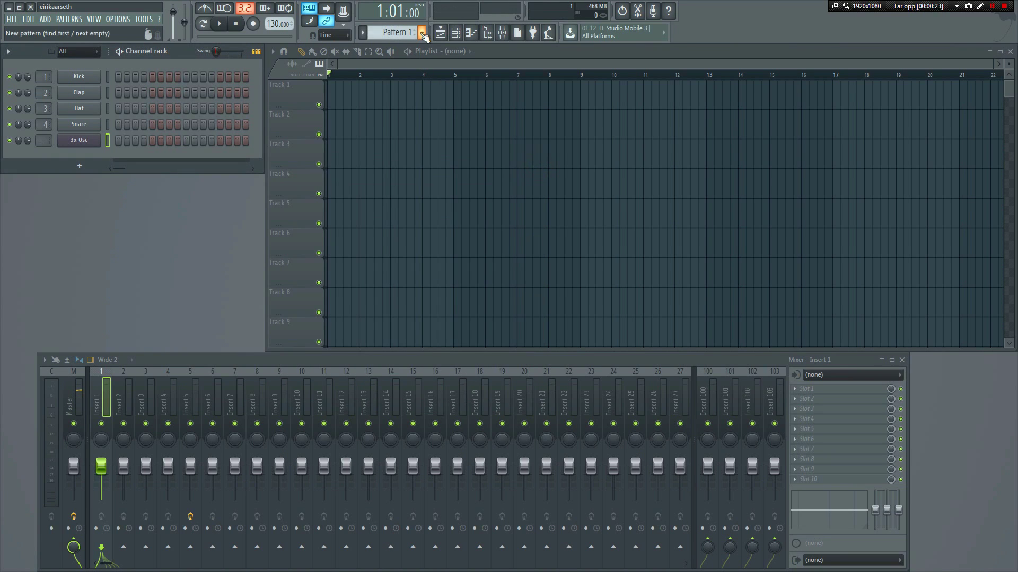
{"action": "key", "text": "F2"}
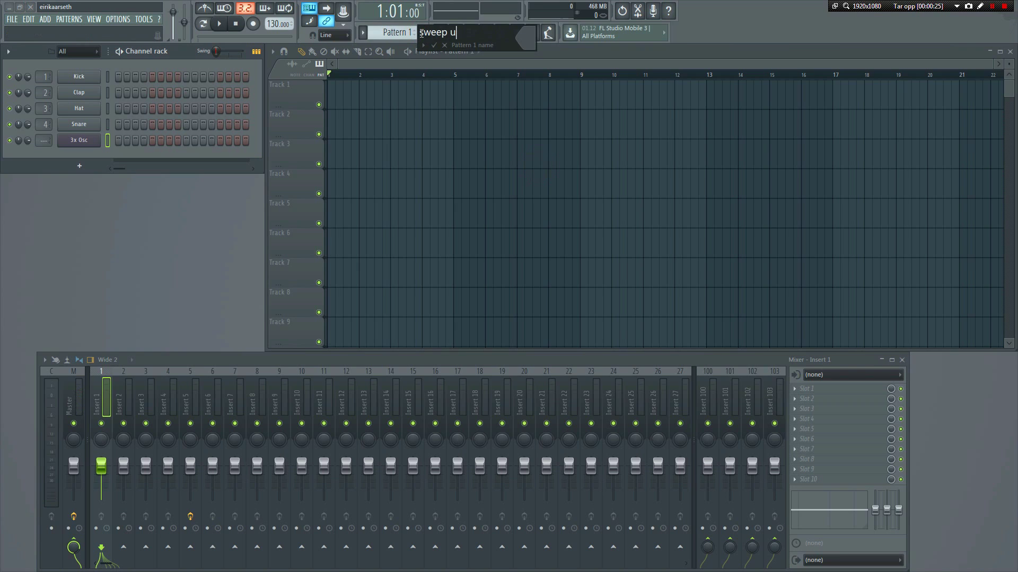
{"action": "key", "text": "Return"}
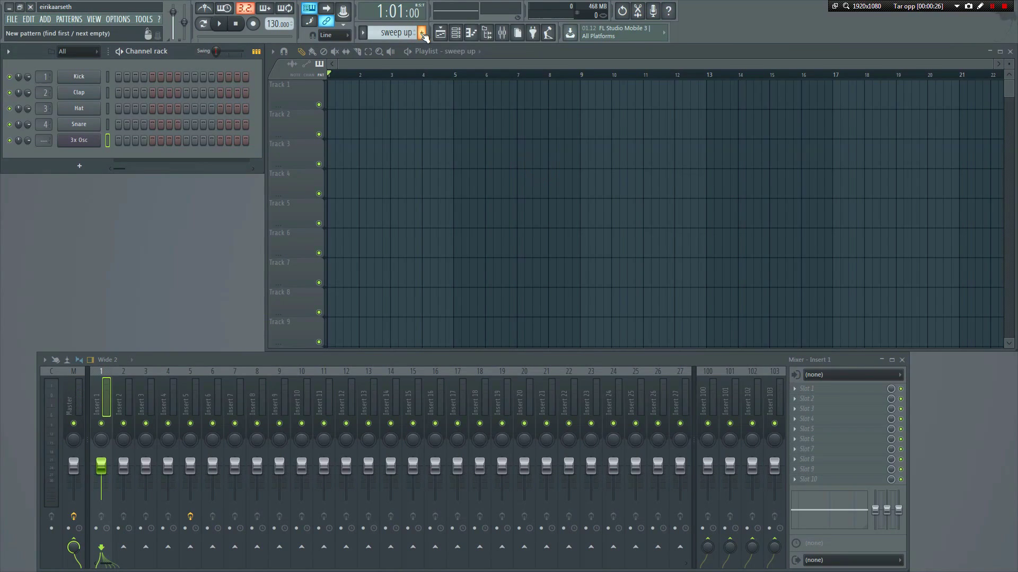
Draw a C4 note from bar 1 to bar 5 for 3x Osc, then route it to insert 5
{"action": "right_click", "coordinate": [80, 144]}
{"action": "left_click", "coordinate": [116, 138]}
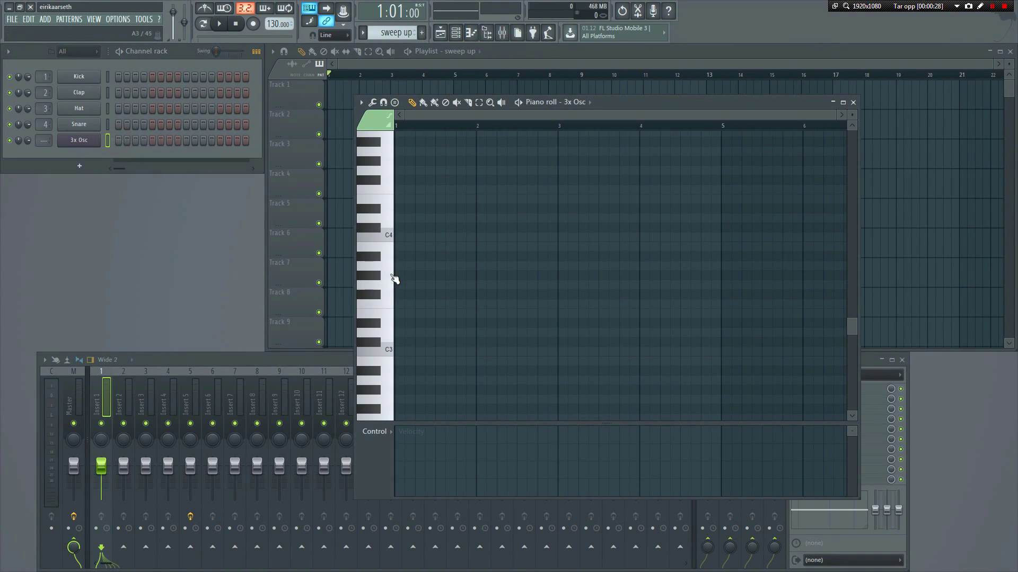
{"action": "left_click", "coordinate": [397, 239]}
{"action": "left_click_drag", "start_coordinate": [484, 238], "coordinate": [705, 235]}
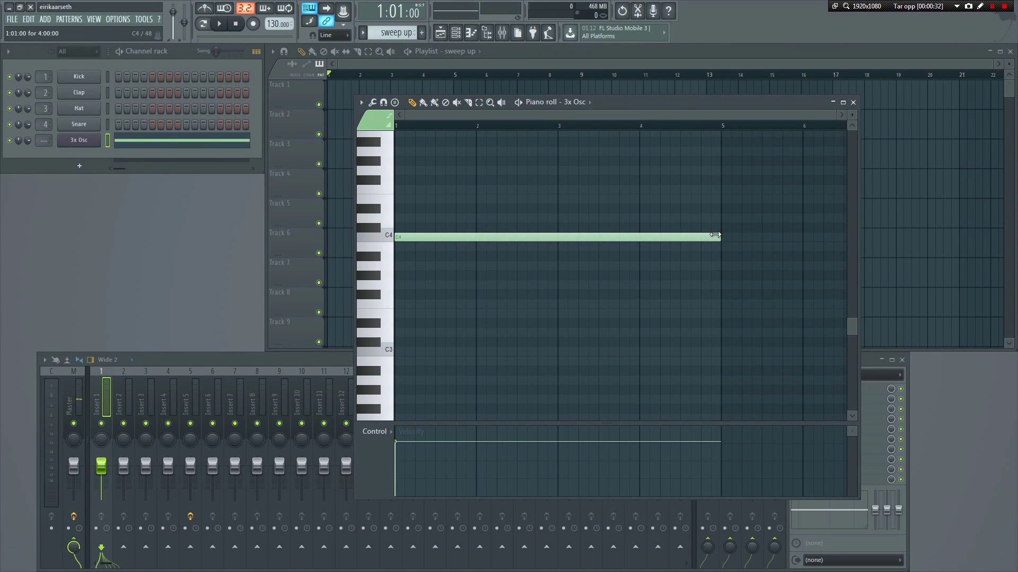
{"action": "left_click_drag", "start_coordinate": [715, 234], "coordinate": [720, 237]}
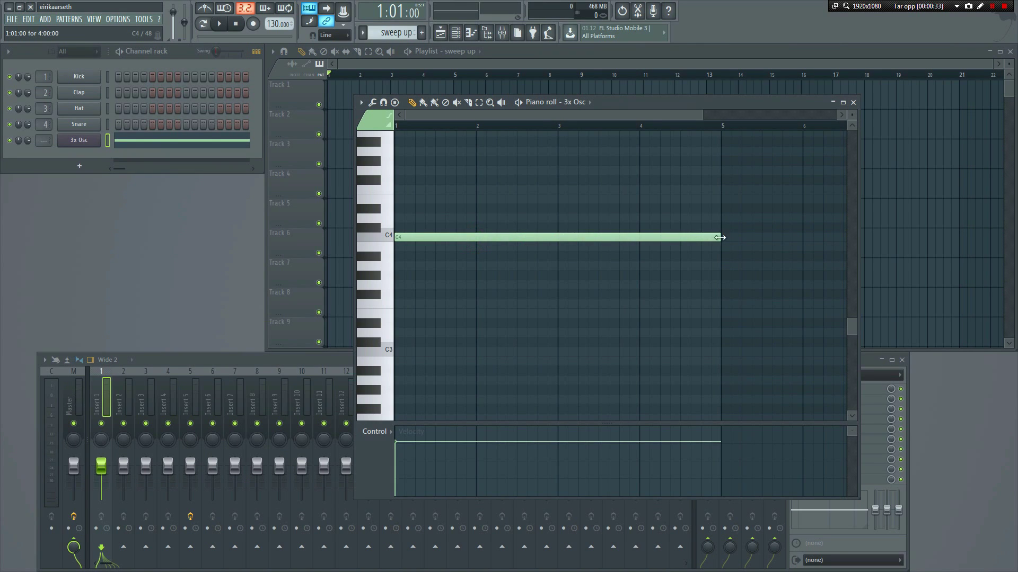
{"action": "left_click", "coordinate": [853, 102]}
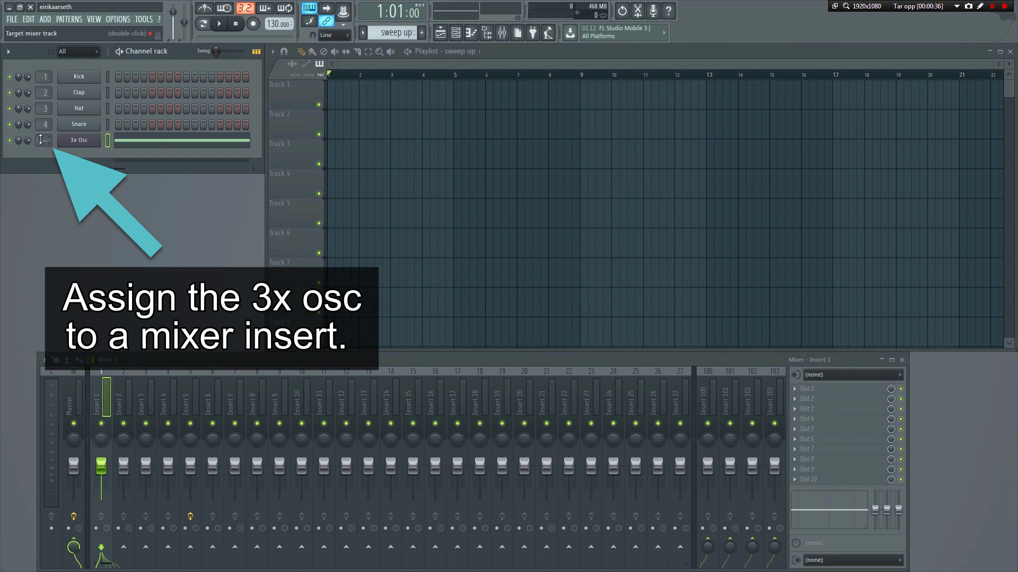
{"action": "left_click_drag", "start_coordinate": [44, 140], "coordinate": [44, 126]}
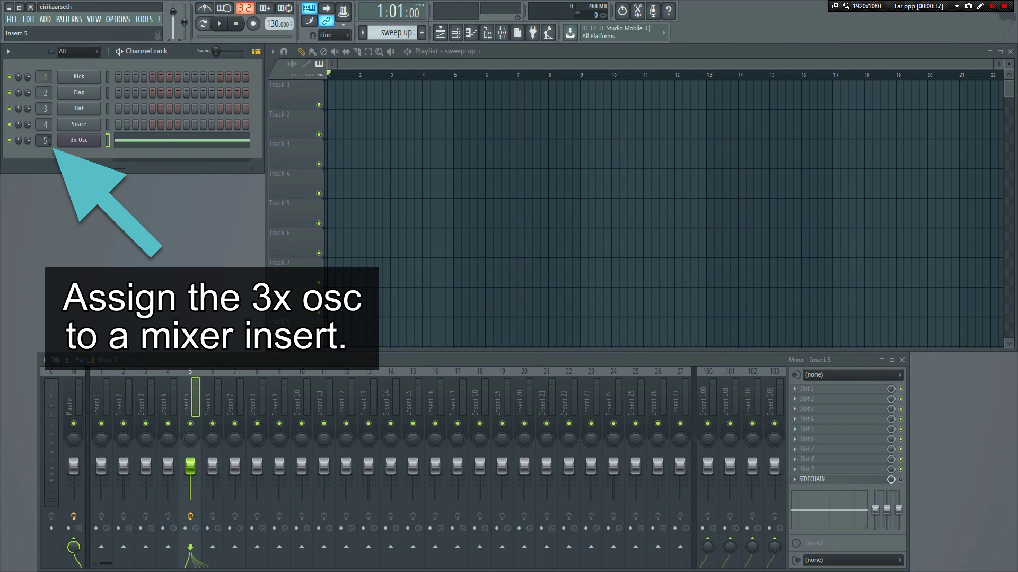
Place the 'sweep up' pattern on Track 1 at bar 1 and play it back
{"action": "left_click", "coordinate": [335, 94]}
{"action": "key", "text": "space"}
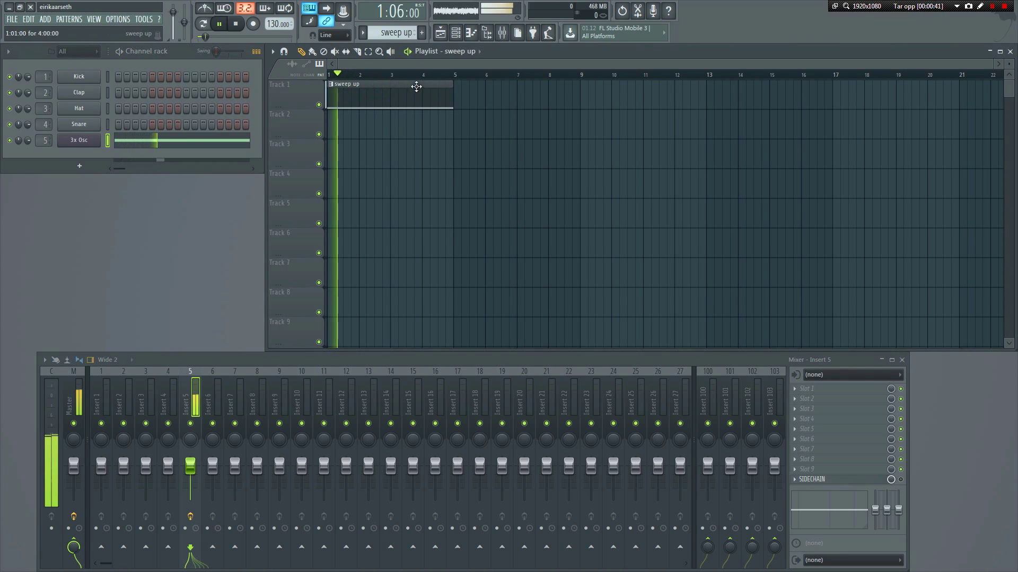
{"action": "key", "text": "space"}
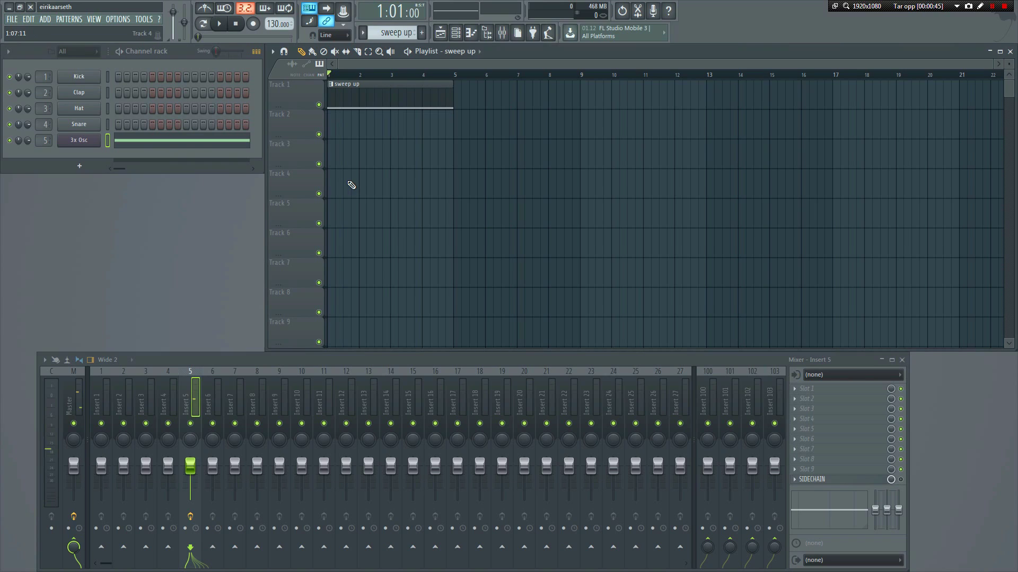
Load Fruity Parametric EQ 2 in insert 5 slot 1, make band 7 low pass, and automate its frequency
{"action": "left_click", "coordinate": [847, 392]}
{"action": "left_click", "coordinate": [904, 345]}
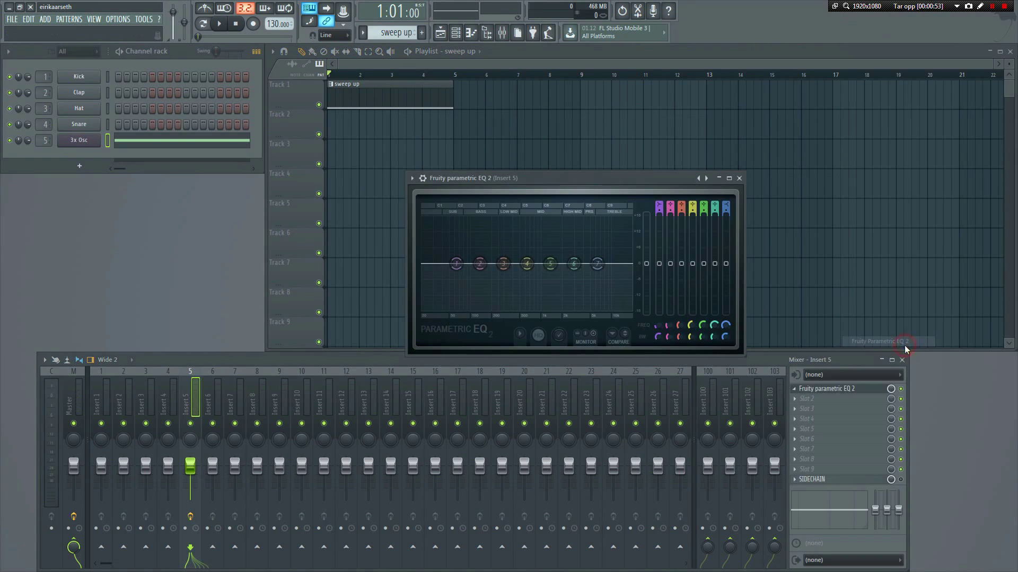
{"action": "right_click", "coordinate": [599, 269]}
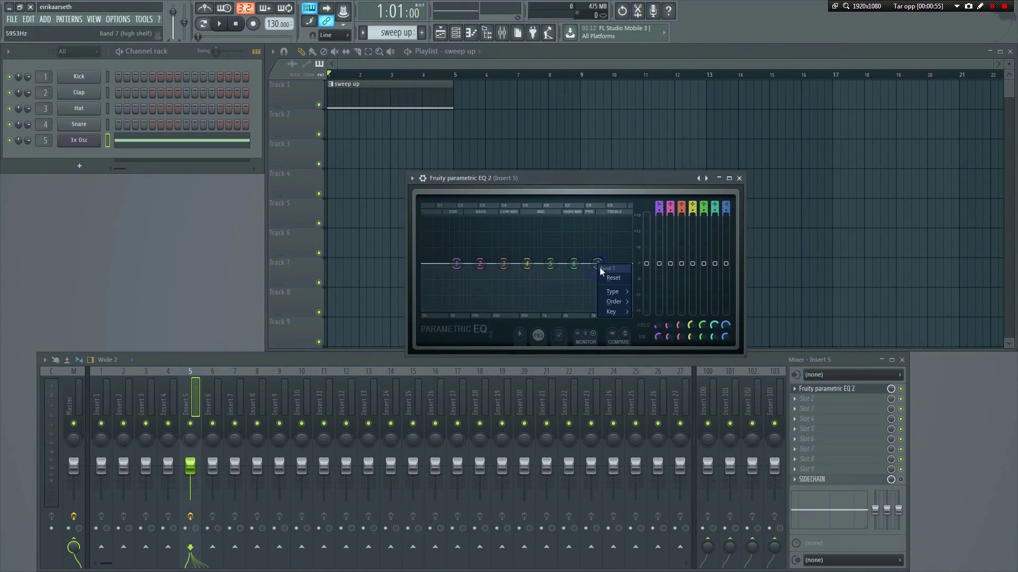
{"action": "mouse_move", "coordinate": [619, 291]}
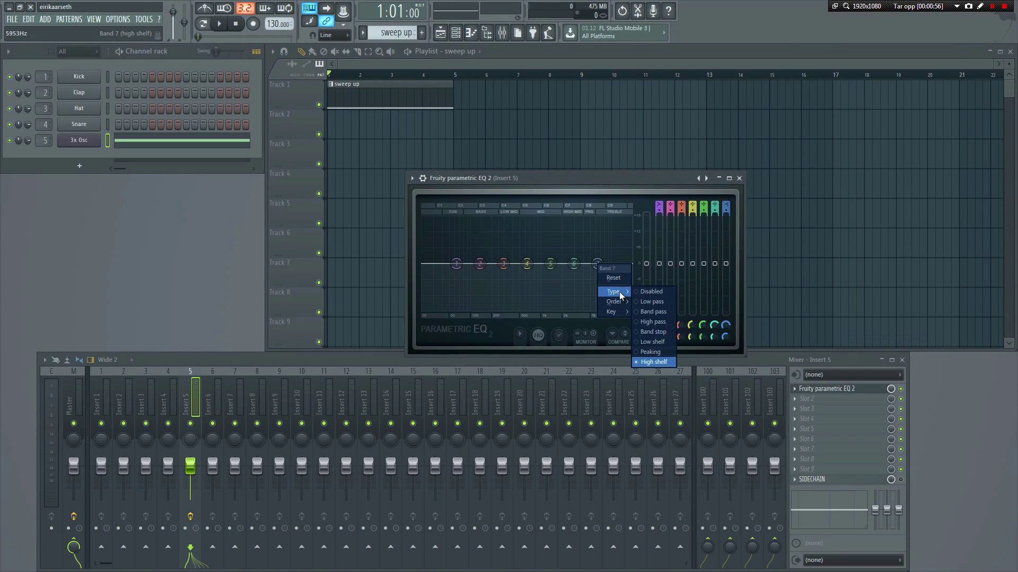
{"action": "left_click", "coordinate": [670, 301]}
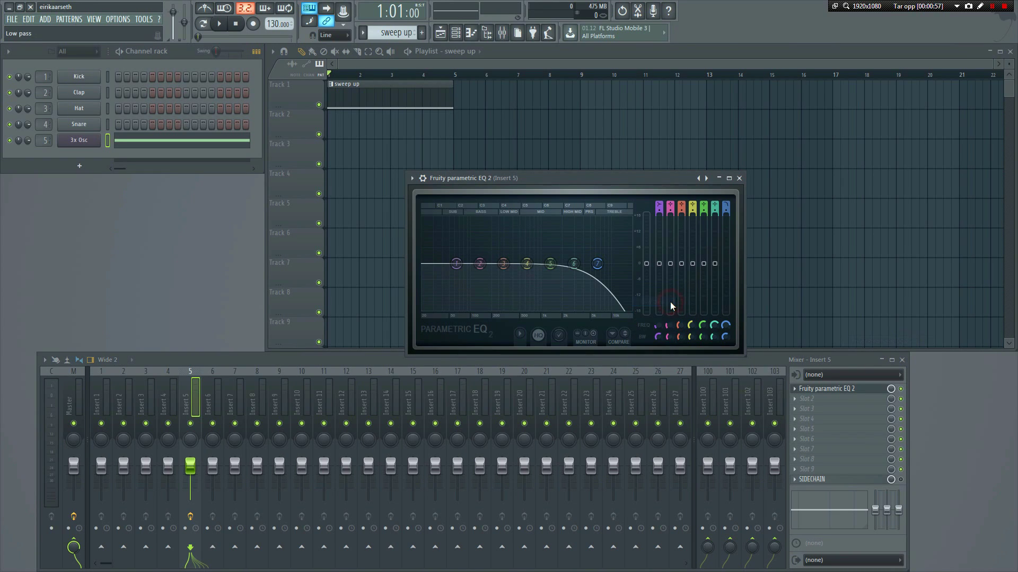
{"action": "right_click", "coordinate": [728, 323]}
{"action": "left_click", "coordinate": [777, 397]}
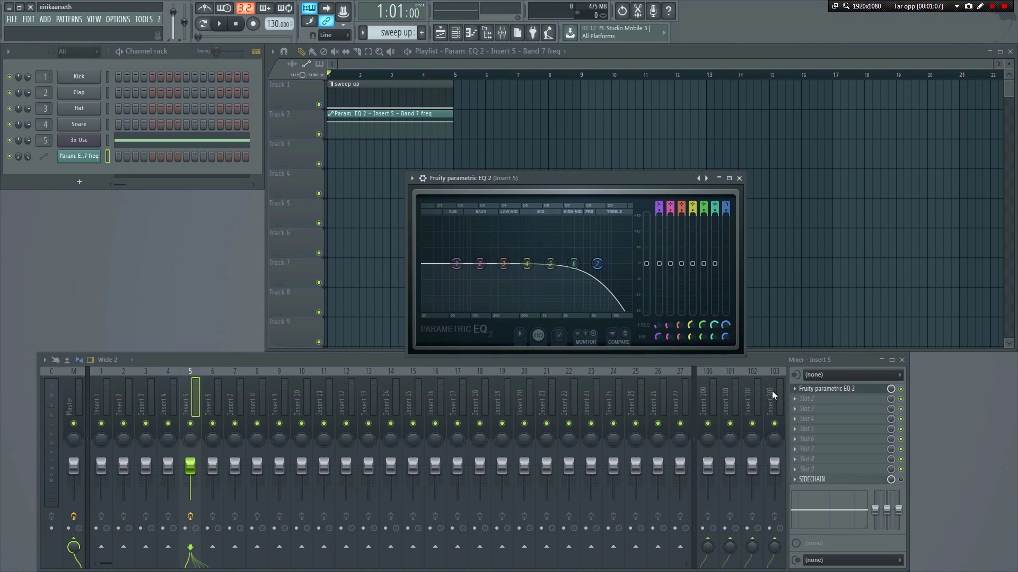
Lower the automation clip's first point so it ramps upward, then play and stop to hear the sweep
{"action": "left_click", "coordinate": [329, 129]}
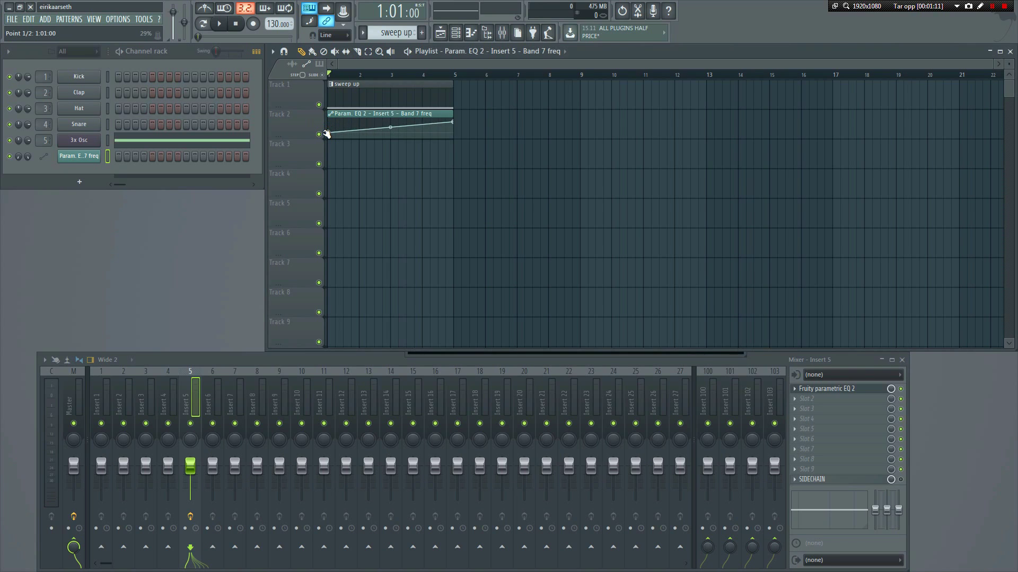
{"action": "key", "text": "space"}
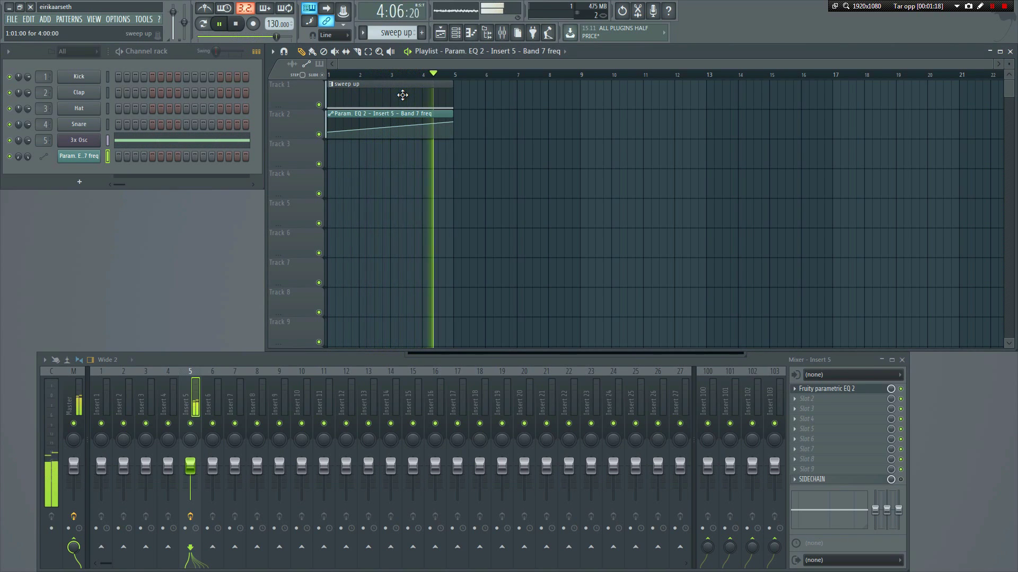
{"action": "key", "text": "space"}
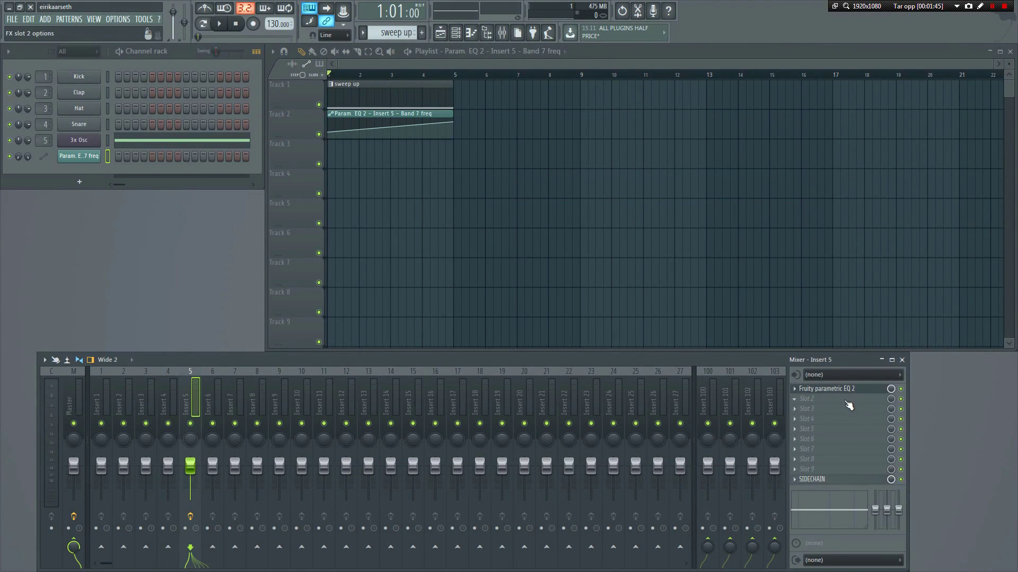
Load a second Fruity Parametric EQ 2 into insert 5's slot 2
{"action": "left_click", "coordinate": [846, 402]}
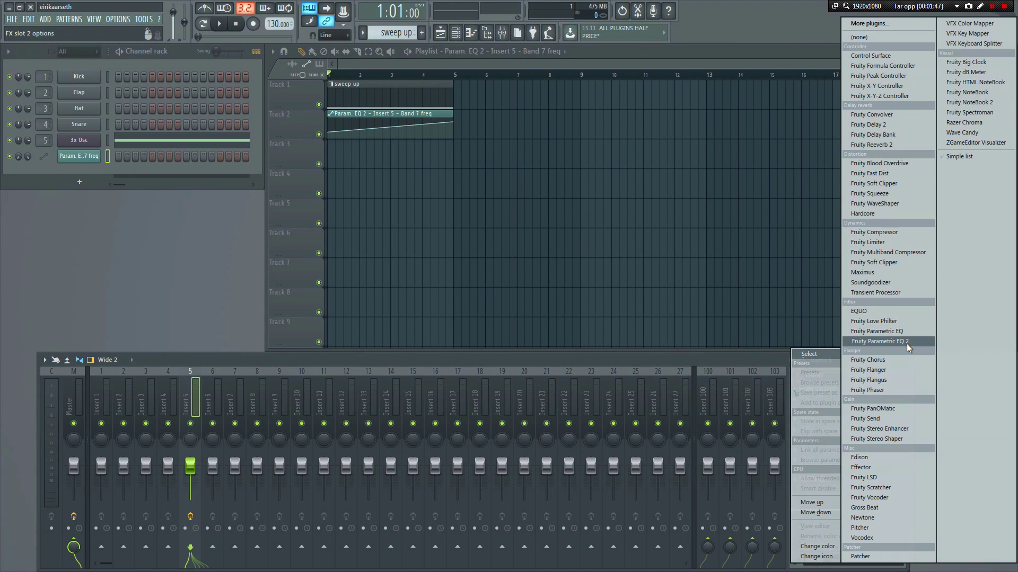
{"action": "left_click", "coordinate": [906, 344]}
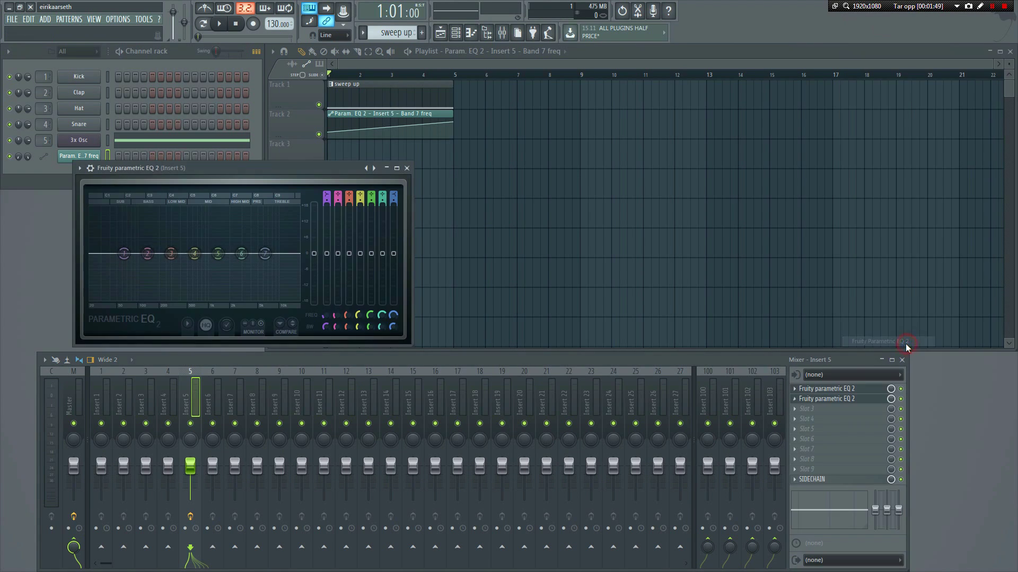
{"action": "left_click_drag", "start_coordinate": [336, 169], "coordinate": [695, 200]}
Cut the highs around 10617 Hz with band 7 and the lows around 157 Hz with band 1
{"action": "left_click_drag", "start_coordinate": [624, 284], "coordinate": [640, 328]}
{"action": "left_click_drag", "start_coordinate": [482, 283], "coordinate": [517, 329]}
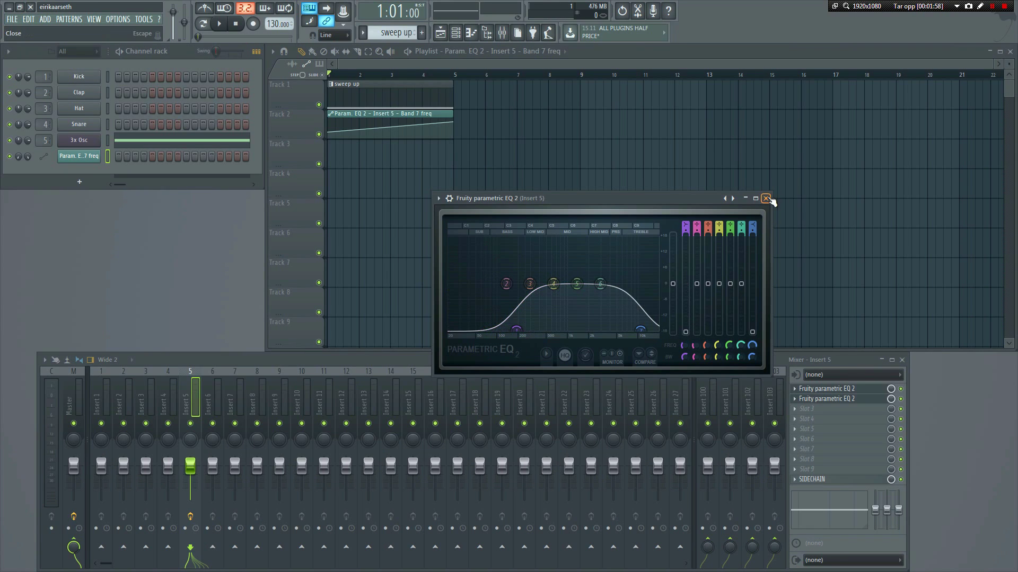
{"action": "left_click", "coordinate": [767, 199]}
{"action": "left_click", "coordinate": [816, 398]}
Load Fruity Reeverb 2 into slot 3, close the reverb and EQ windows, and play the project
{"action": "left_click", "coordinate": [799, 412]}
{"action": "left_click", "coordinate": [882, 146]}
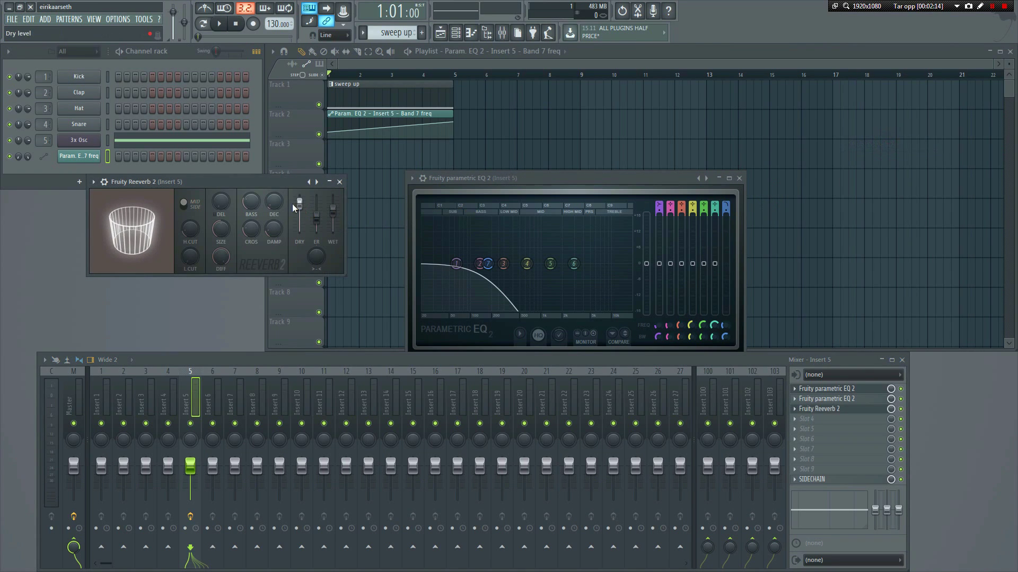
{"action": "left_click", "coordinate": [340, 182]}
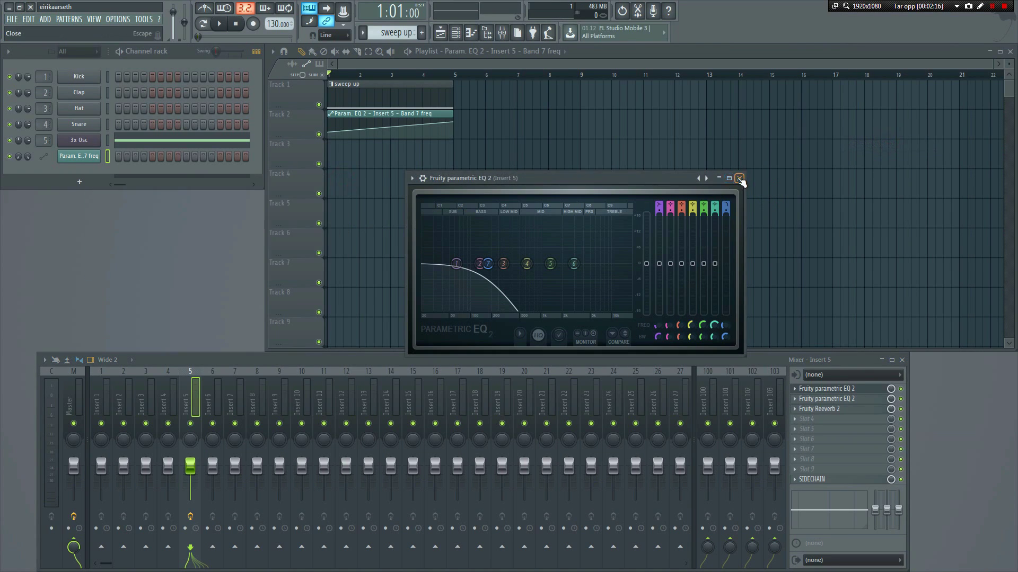
{"action": "left_click", "coordinate": [739, 179]}
{"action": "key", "text": "space"}
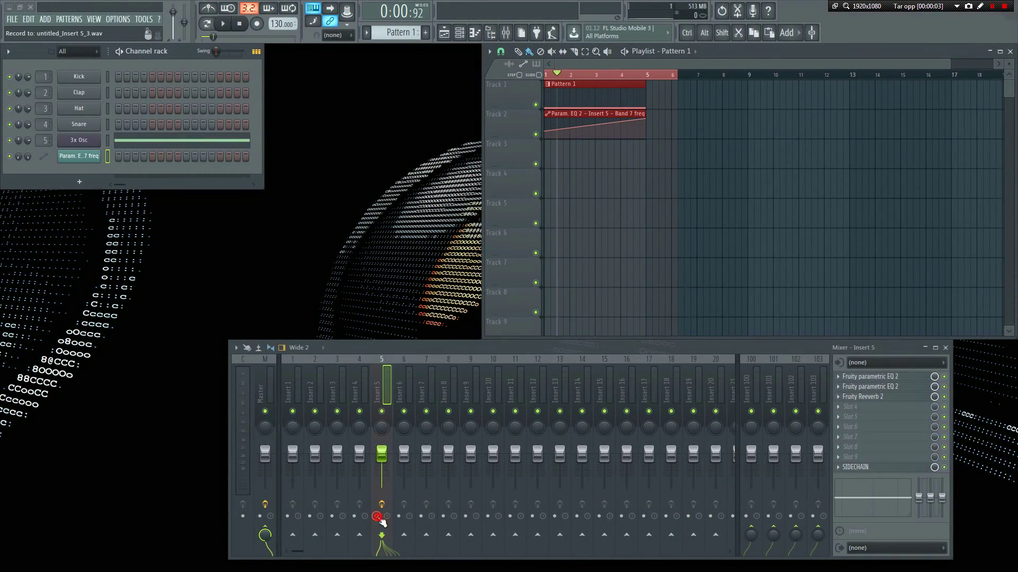
Arm insert 5 for disk recording and open the Render to wave file(s) settings
{"action": "left_click", "coordinate": [237, 348]}
{"action": "mouse_move", "coordinate": [263, 286]}
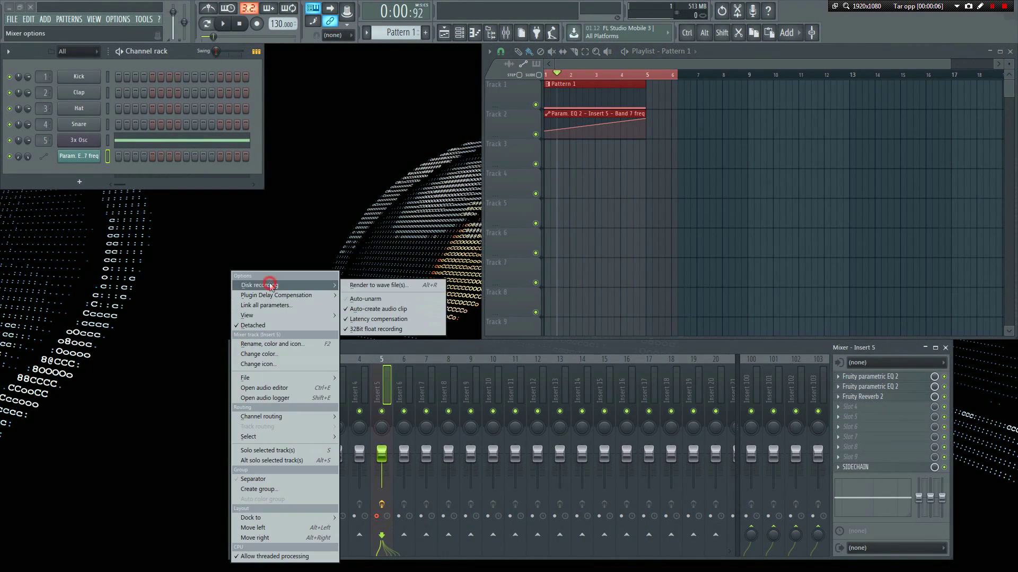
{"action": "left_click", "coordinate": [376, 285]}
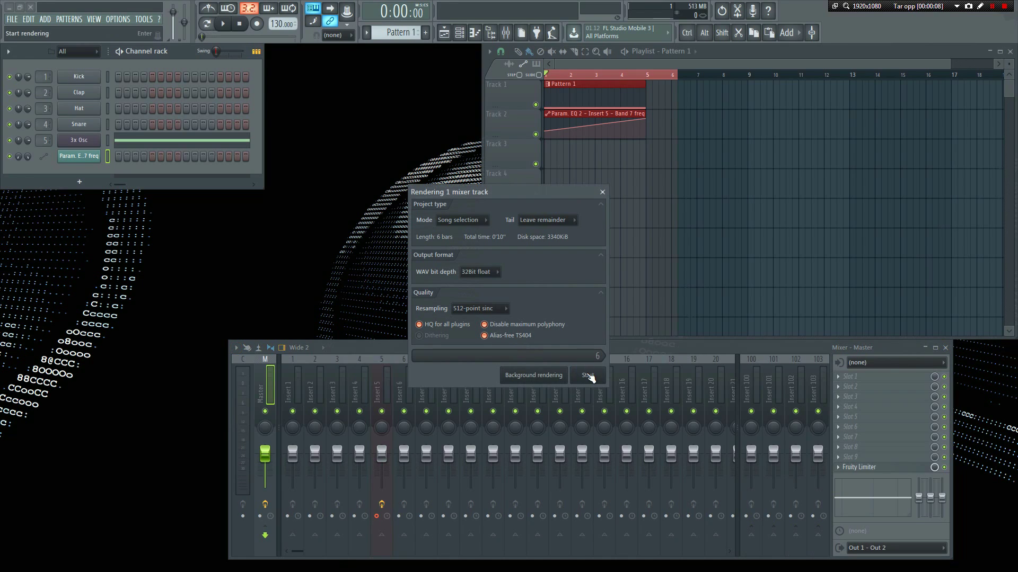